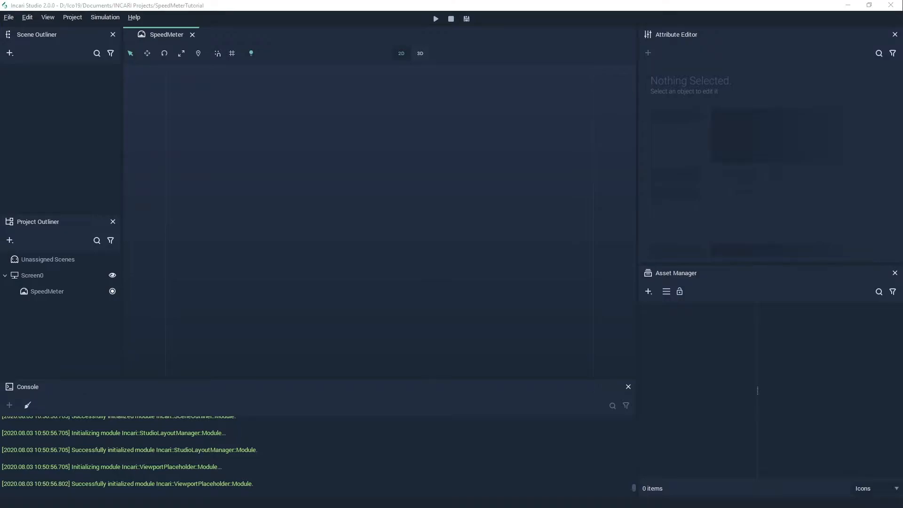
Import 1x1.png into the project's Asset Manager.
left_click_drag(781, 331, 798, 358)
left_click(649, 292)
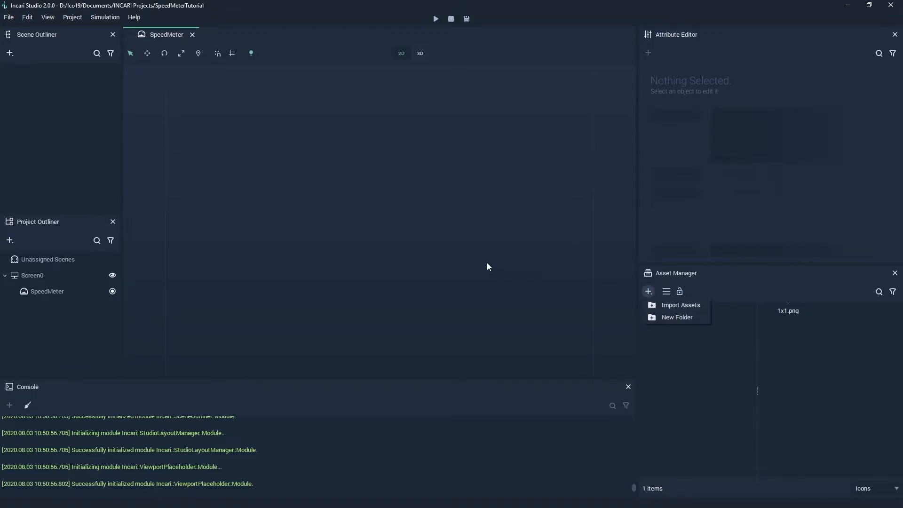
left_click(445, 229)
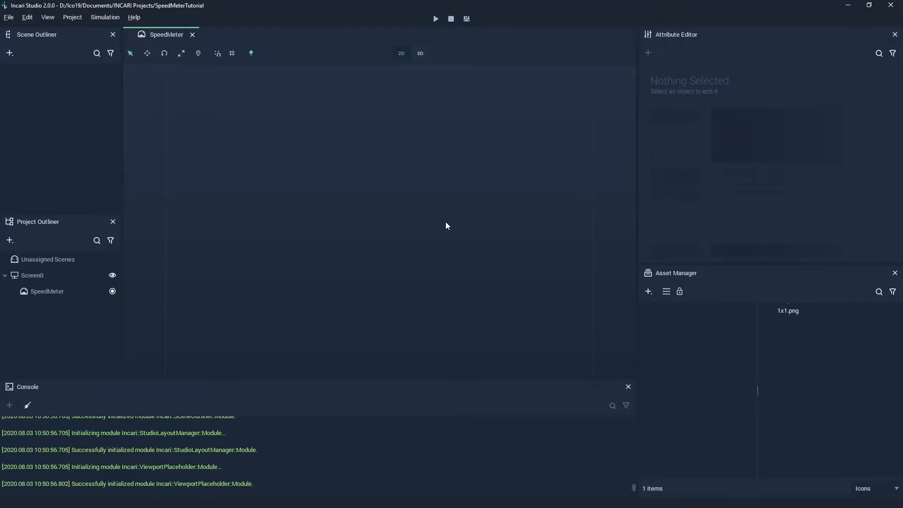
Open the project's Assets folder in the file explorer and move all the desktop Assets files into it, replacing the existing 1x1.png.
left_click(787, 310)
right_click(790, 313)
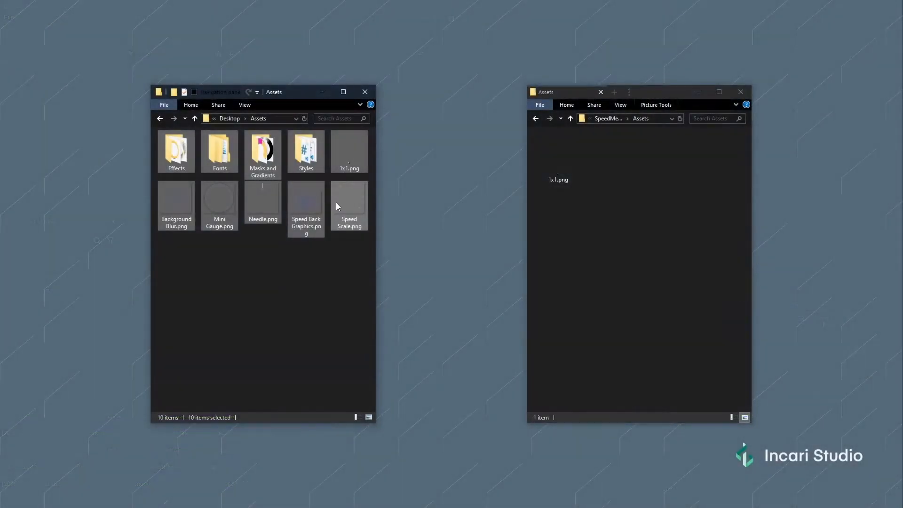
left_click_drag(336, 202, 670, 222)
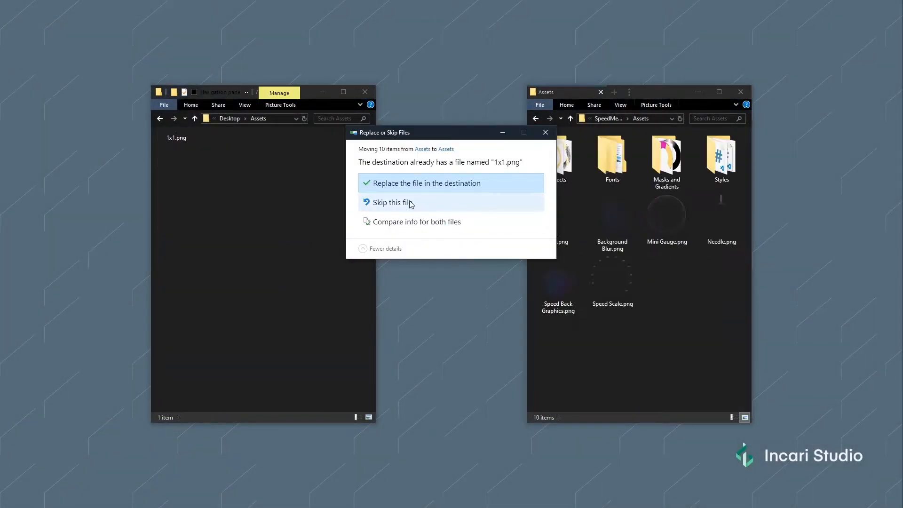
left_click(409, 186)
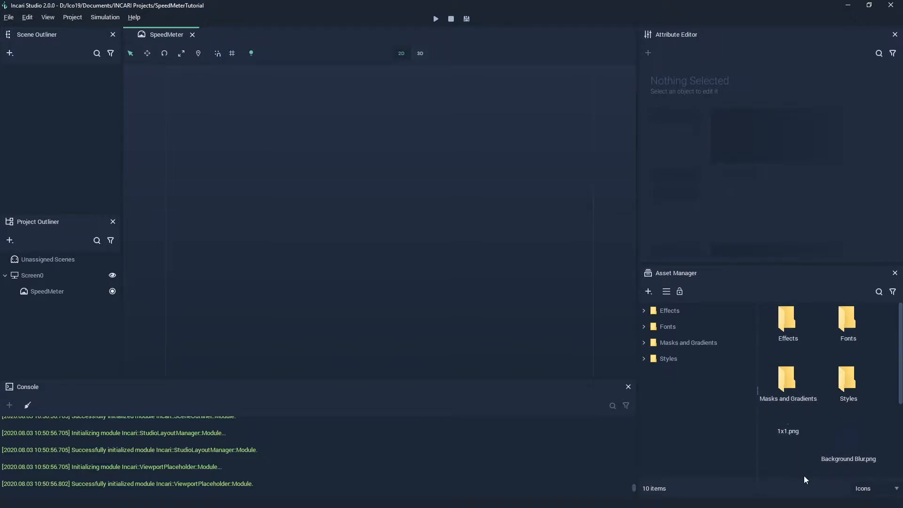
Examine the Asset Manager's display modes, flat and folder views, search field and filter options.
left_click(871, 488)
left_click(871, 462)
left_click(867, 488)
left_click(866, 475)
left_click(666, 292)
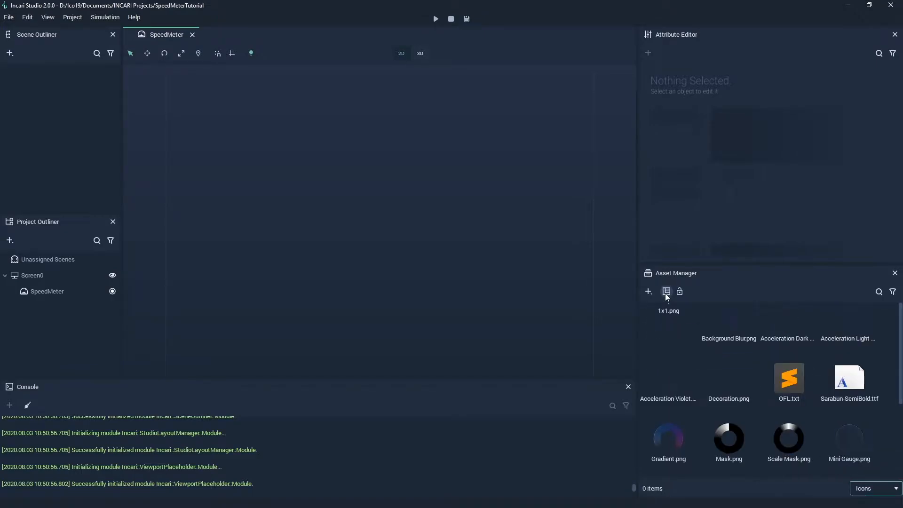
left_click(666, 292)
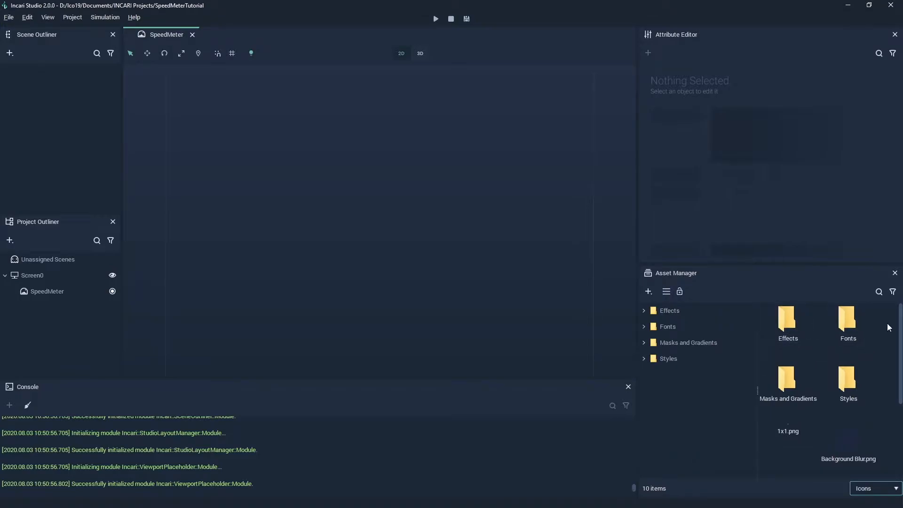
left_click(878, 292)
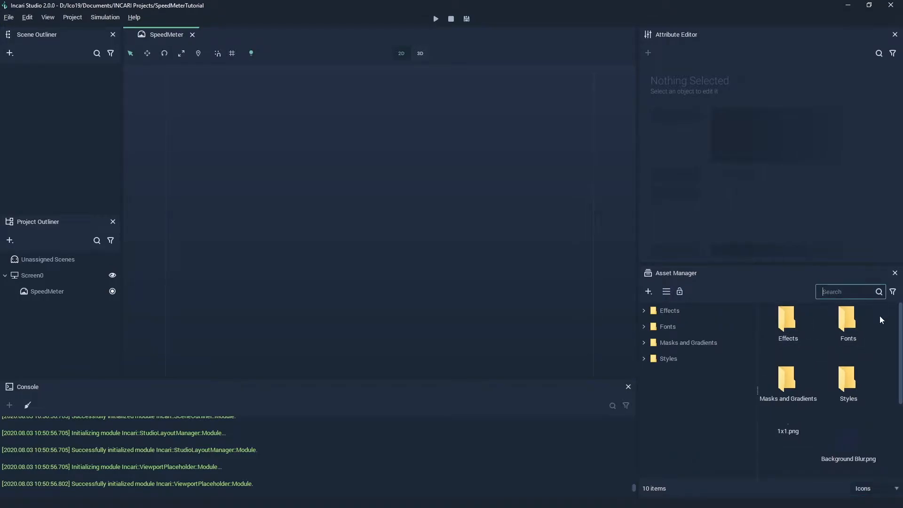
left_click(893, 292)
left_click(867, 320)
left_click(867, 323)
left_click(882, 378)
Place 1x1.png in the SpeedMeter scene as a sprite at position 0, 0, 0.
left_click(789, 431)
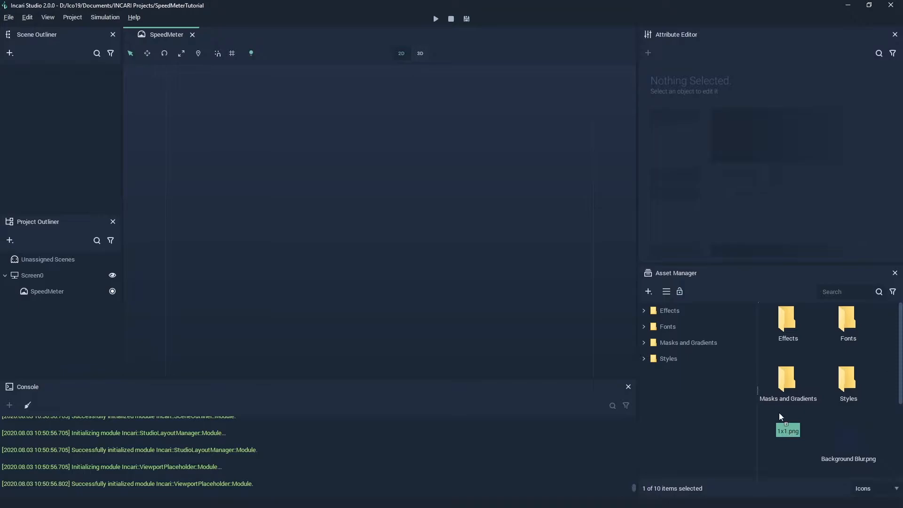
left_click_drag(779, 414, 567, 244)
left_click_drag(404, 207, 386, 212)
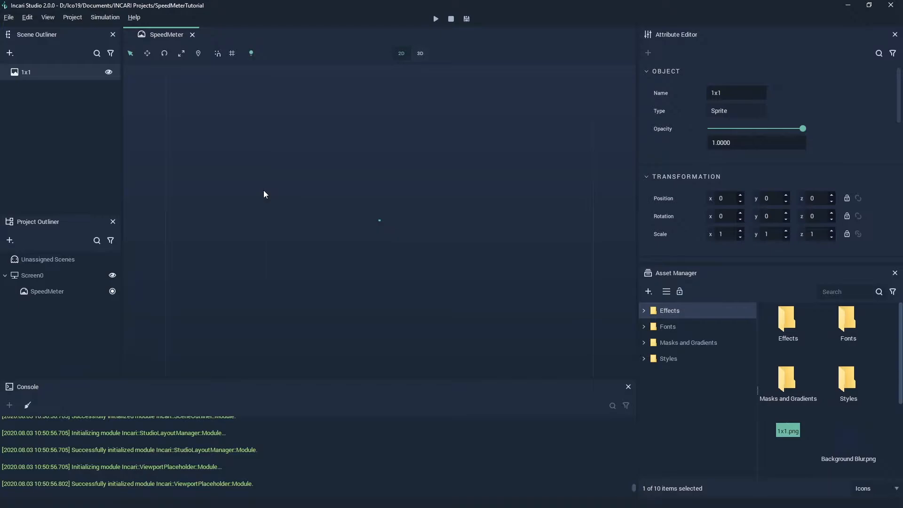
left_click(233, 53)
left_click(232, 54)
scroll(385, 223, "up", 5)
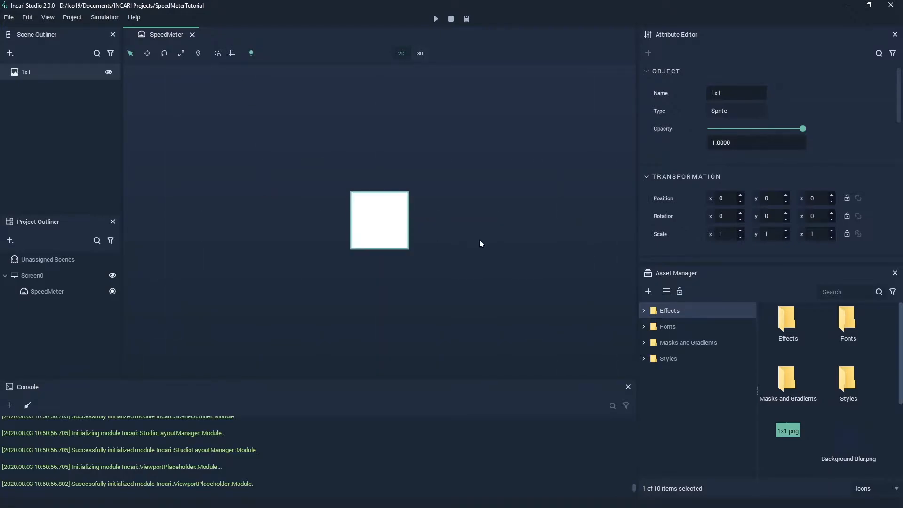
scroll(493, 248, "down", 5)
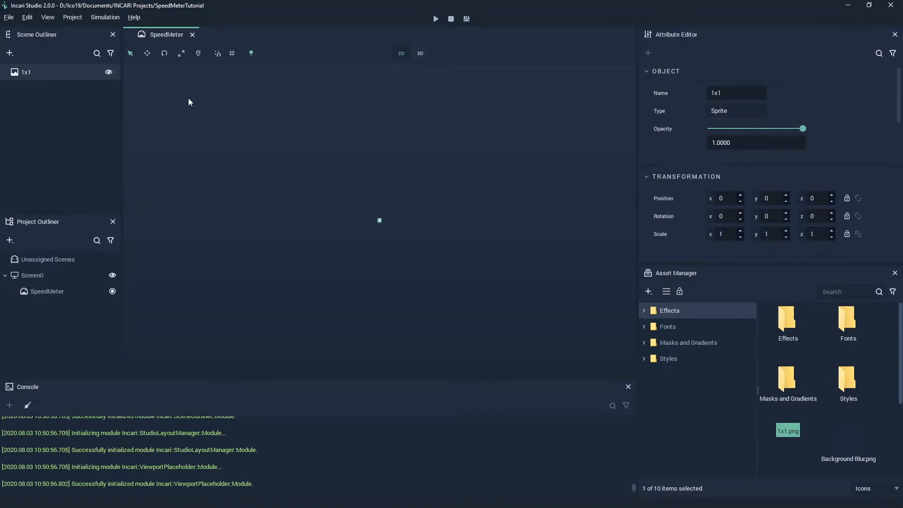
Review the object types that can be created in the scene.
left_click(65, 76)
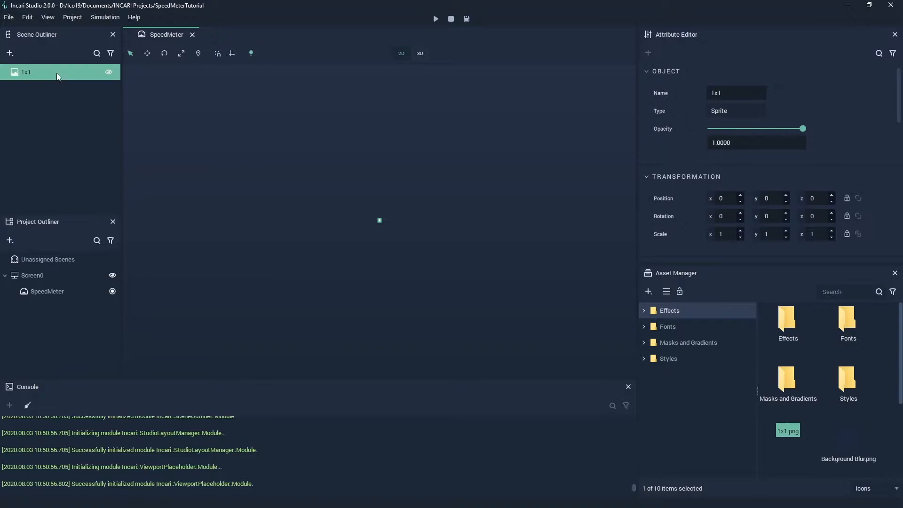
right_click(57, 108)
mouse_move(77, 114)
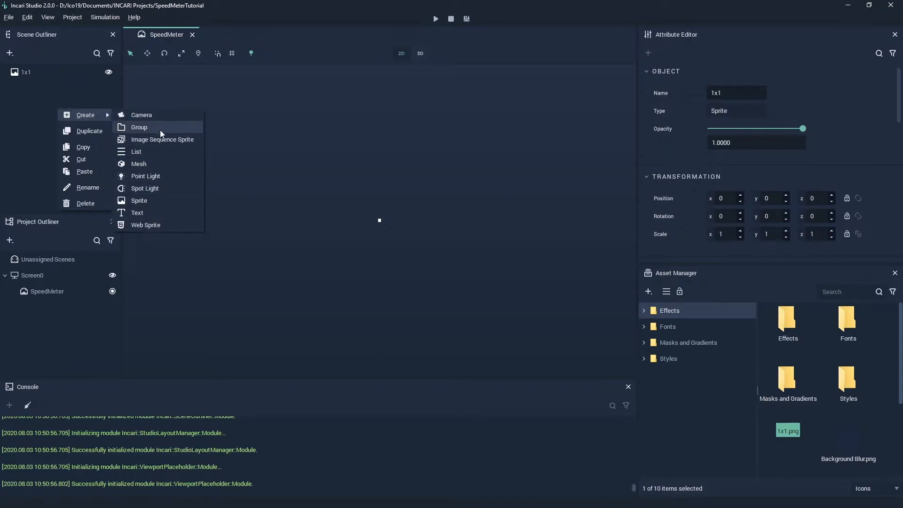
left_click(15, 108)
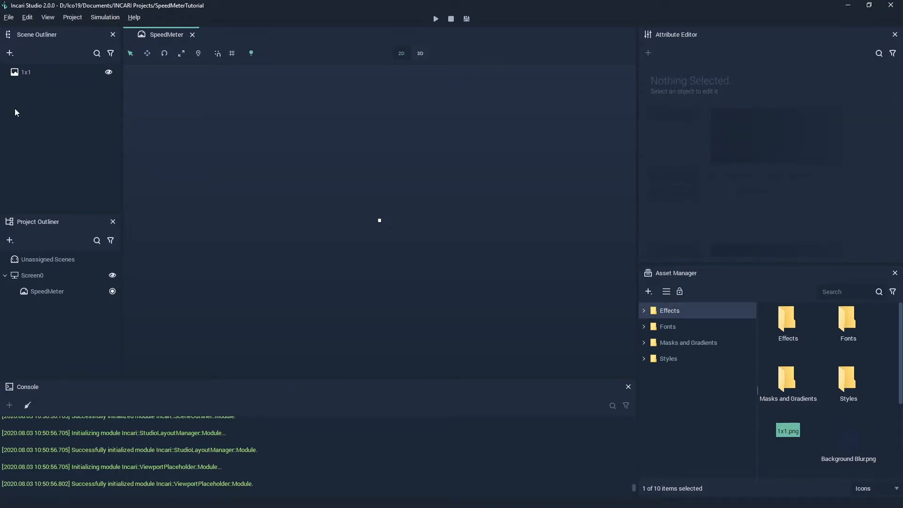
left_click(9, 53)
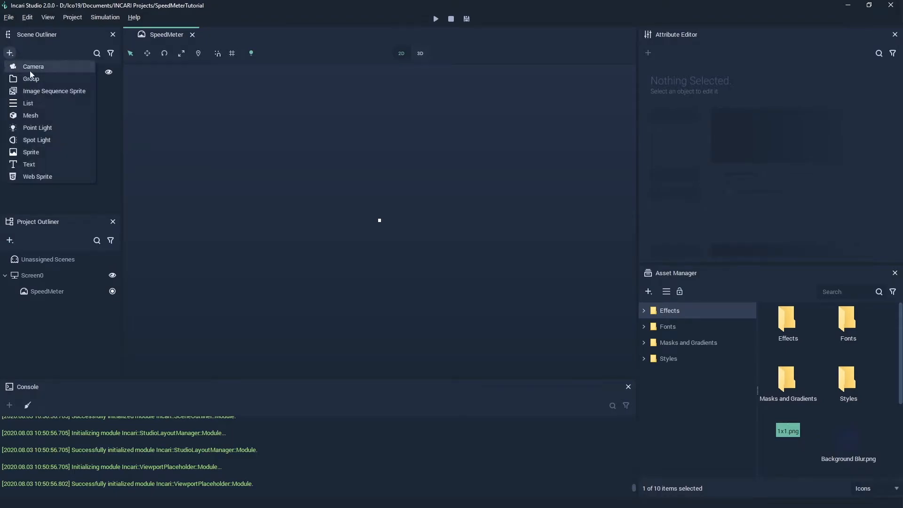
left_click(110, 141)
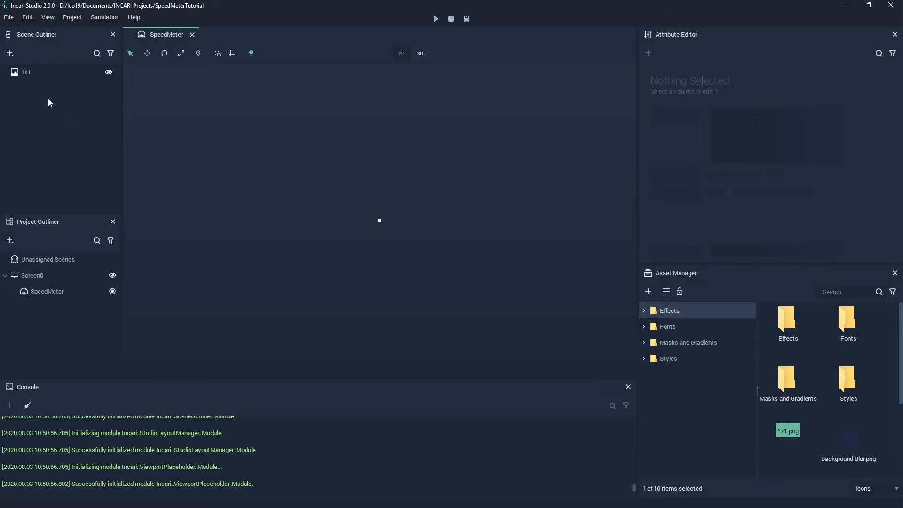
Select the 1x1 sprite and look through its attributes, from object and transformation settings to effects, mask and sprite options.
left_click(30, 76)
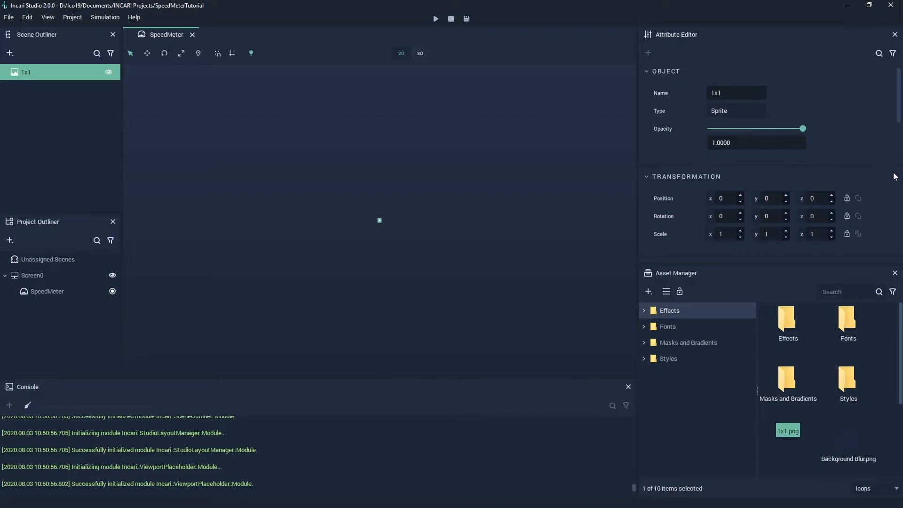
scroll(877, 170, "down", 3)
scroll(895, 177, "up", 3)
scroll(895, 176, "down", 3)
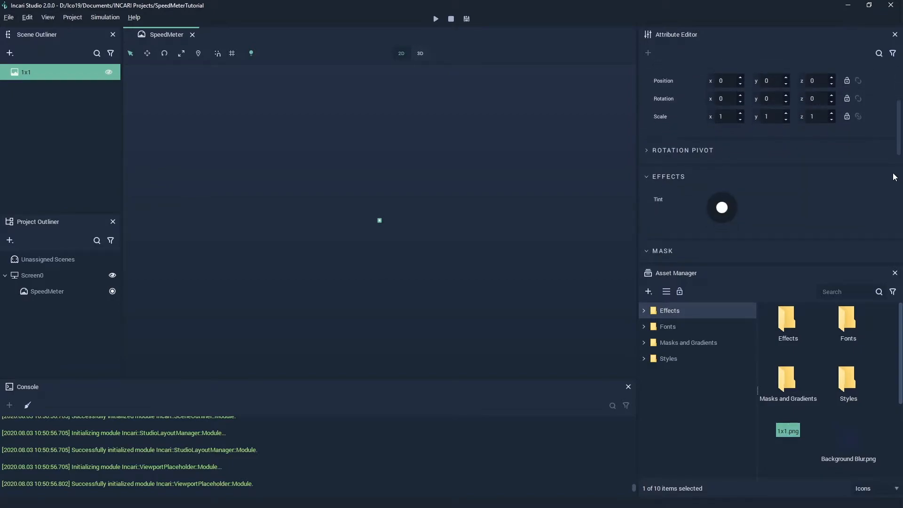
scroll(895, 177, "down", 5)
scroll(891, 177, "down", 4)
scroll(891, 178, "up", 5)
scroll(891, 178, "up", 8)
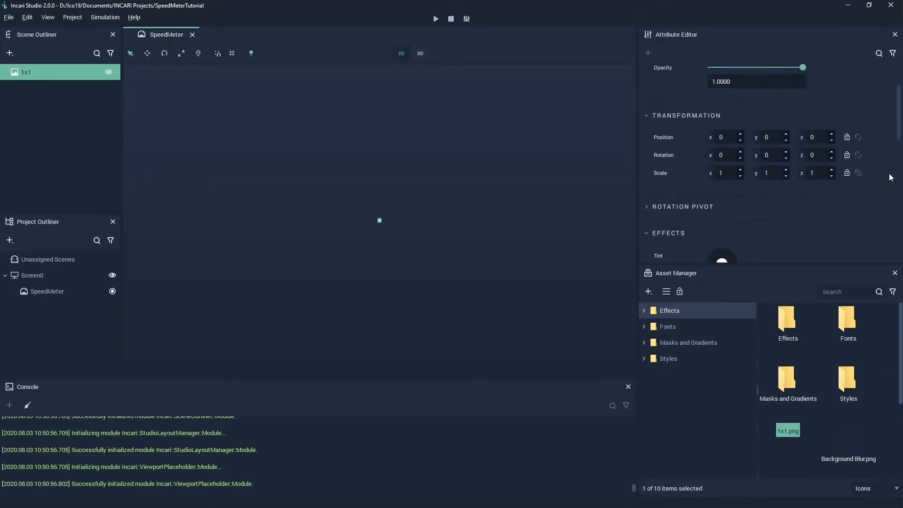
scroll(891, 177, "up", 2)
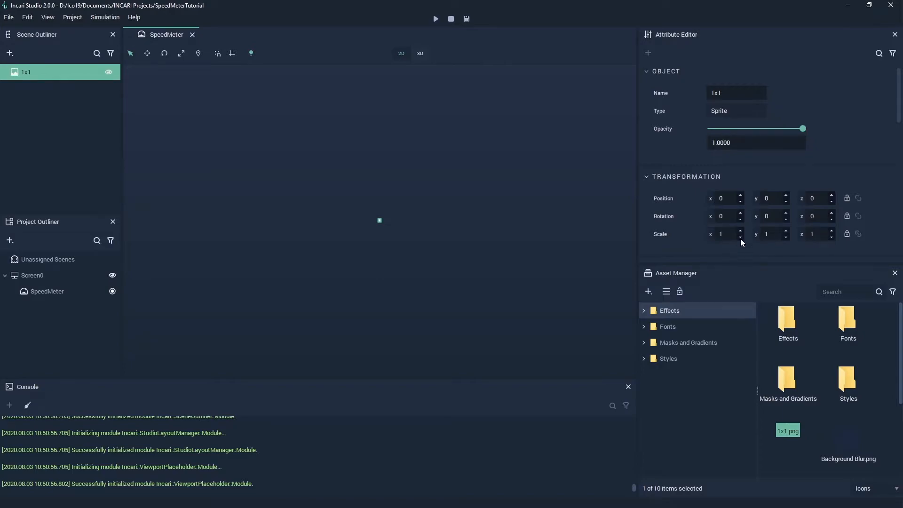
Try nudging the sprite's scale values and set the step size of its X scale to 10.
scroll(741, 239, "up", 1)
scroll(739, 238, "down", 1)
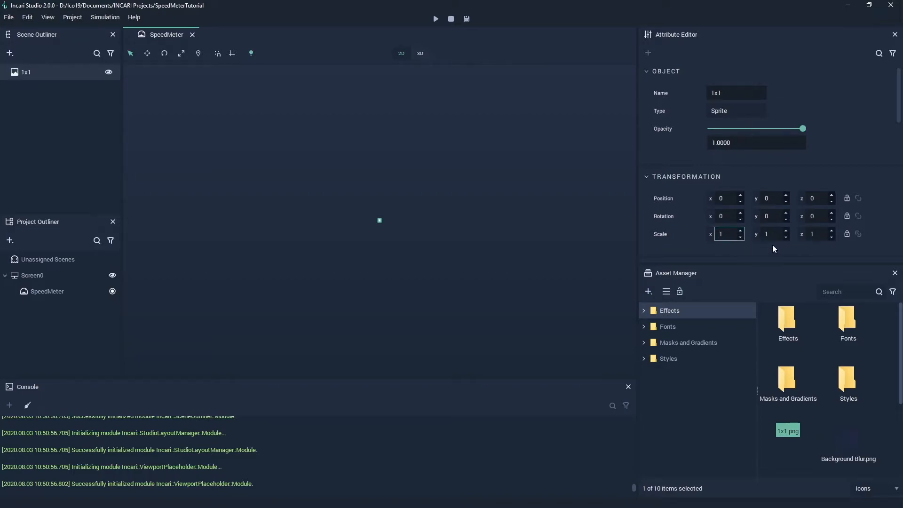
scroll(772, 233, "up", 3)
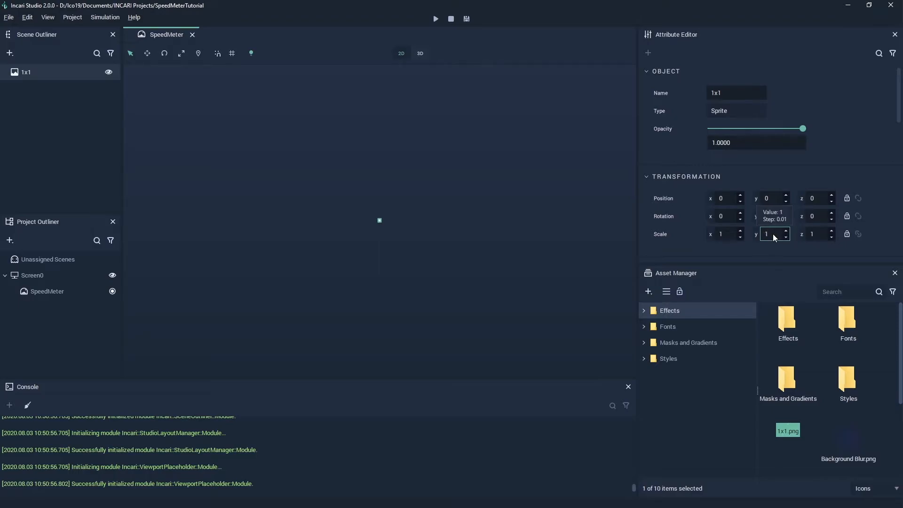
right_click(724, 235)
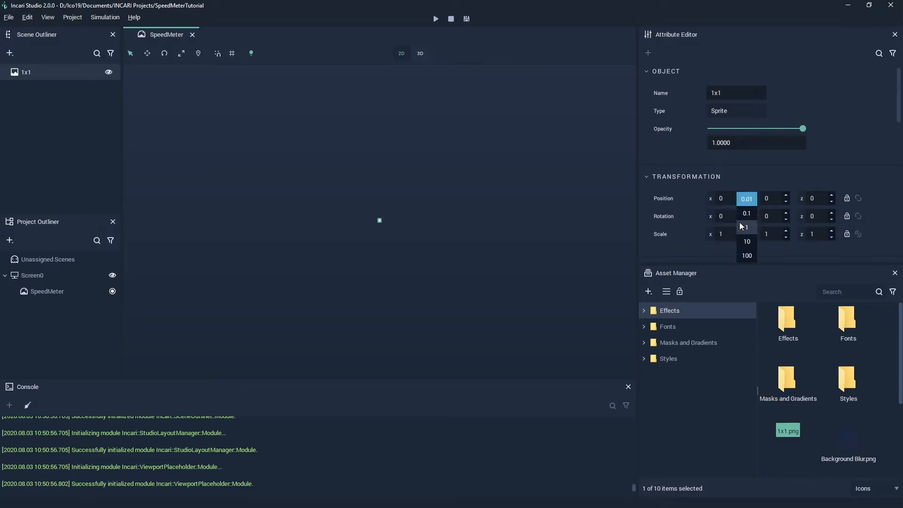
left_click(750, 245)
scroll(731, 233, "up", 3)
scroll(730, 234, "down", 3)
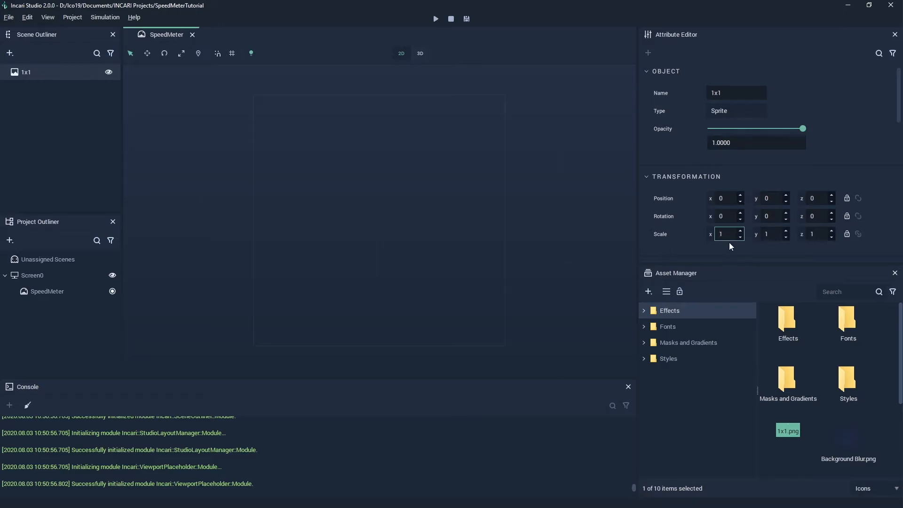
Set the sprite's X scale to 720 and lock the scale axes together, bringing Y and Z to 720 as well.
left_click_drag(729, 232, 712, 233)
type("720")
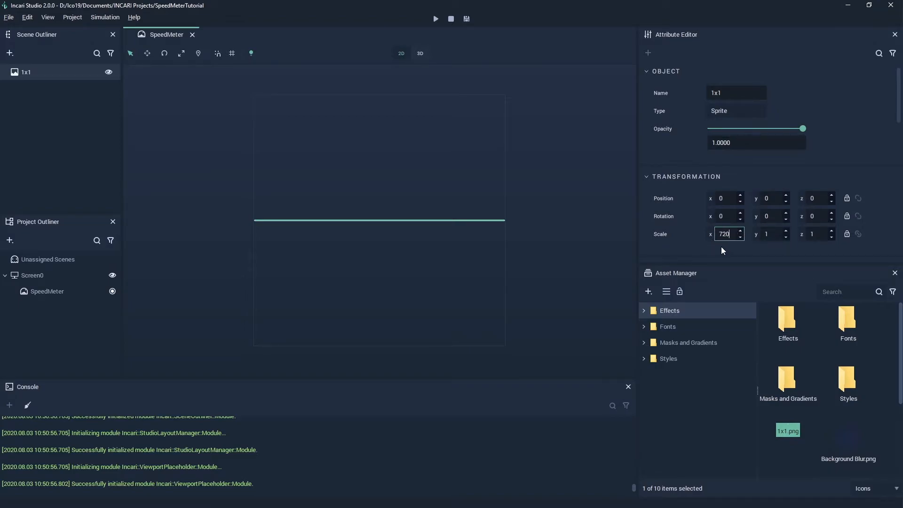
left_click(849, 234)
left_click(741, 232)
left_click(742, 232)
left_click(742, 232)
left_click(741, 231)
left_click(741, 238)
left_click(741, 238)
left_click(741, 238)
left_click(741, 238)
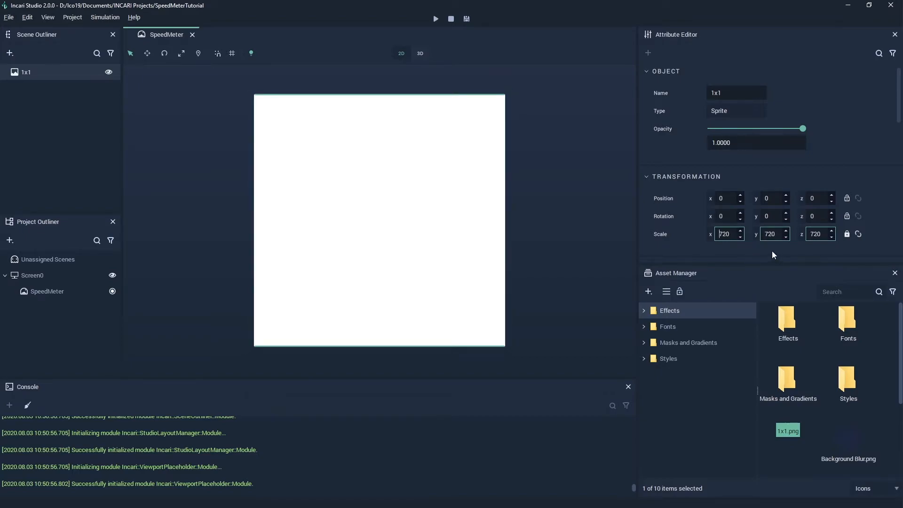
View the scaled sprite in 3D, return to the 2D view and reselect the sprite.
left_click(419, 53)
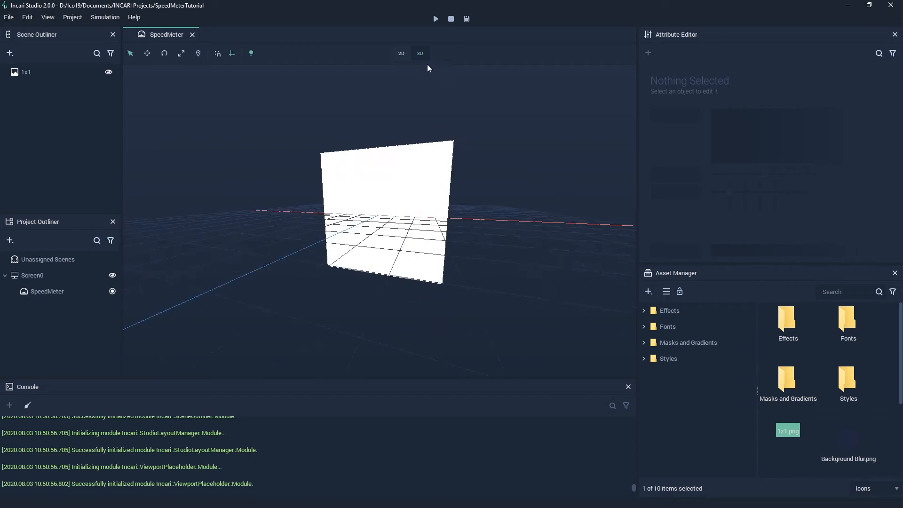
left_click(403, 54)
left_click(477, 134)
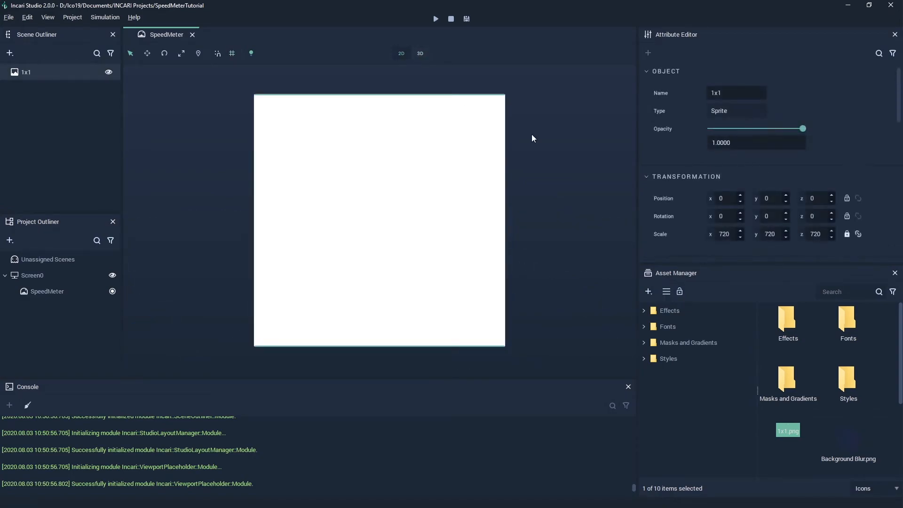
Try a red tint on the 1x1 sprite.
scroll(869, 112, "down", 5)
scroll(873, 140, "up", 2)
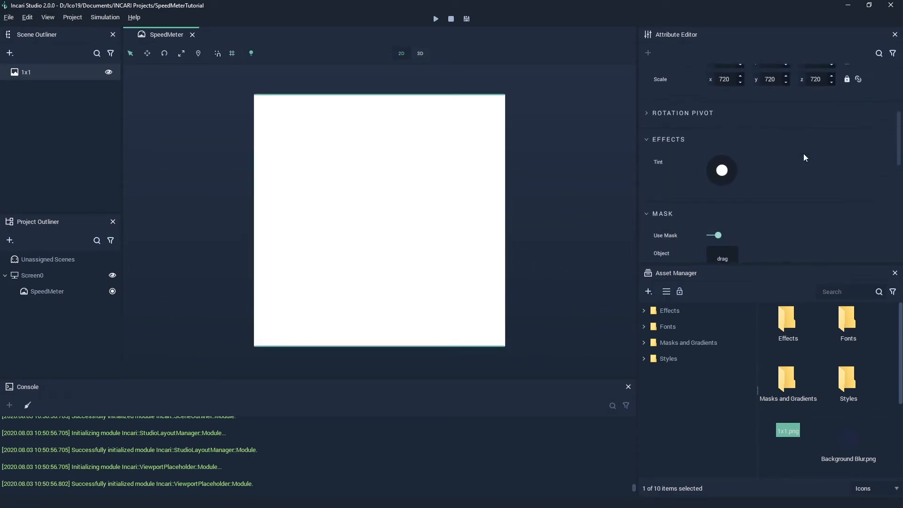
left_click(727, 176)
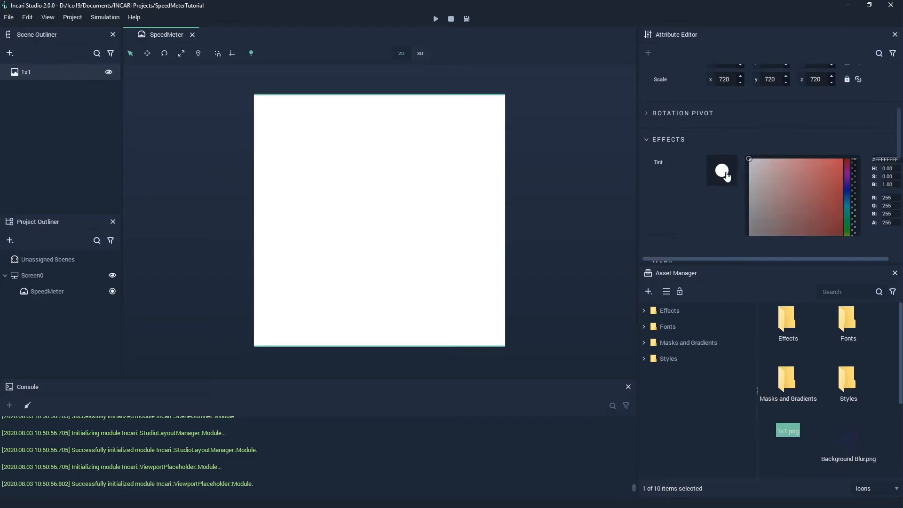
mouse_move(778, 167)
left_mouse_down()
mouse_move(795, 200)
mouse_move(835, 185)
mouse_move(800, 166)
mouse_move(755, 213)
mouse_move(784, 253)
mouse_move(820, 210)
mouse_move(825, 174)
left_mouse_up()
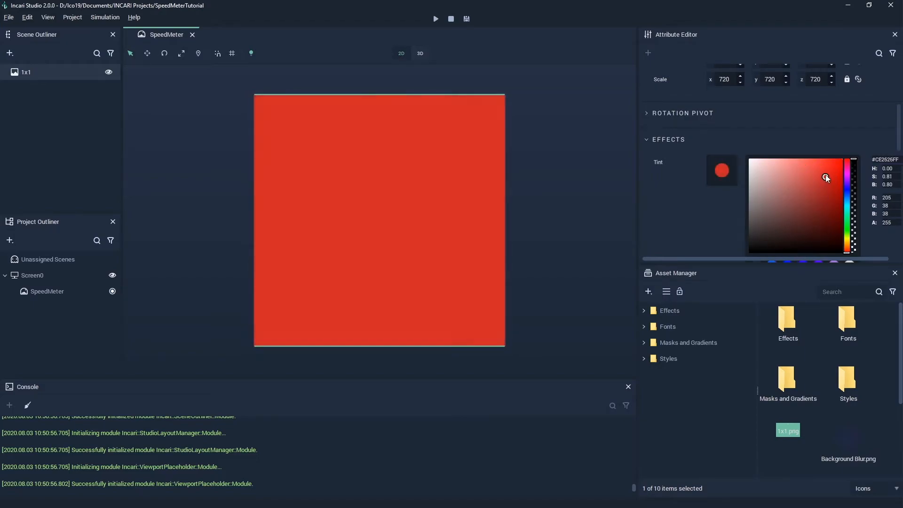
Enlarge the Attribute Editor to fit the whole colour picker and set the sprite's tint to #020412FF.
left_click_drag(637, 163, 602, 160)
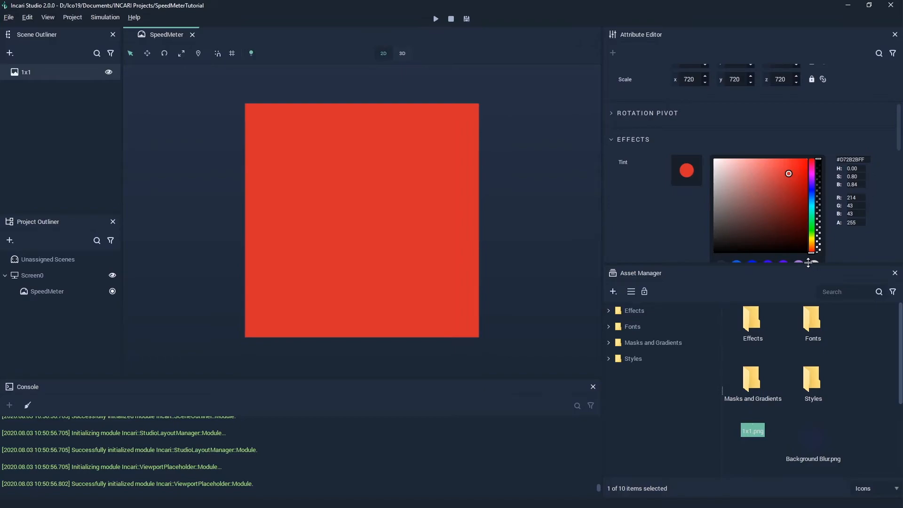
left_click_drag(808, 262, 808, 315)
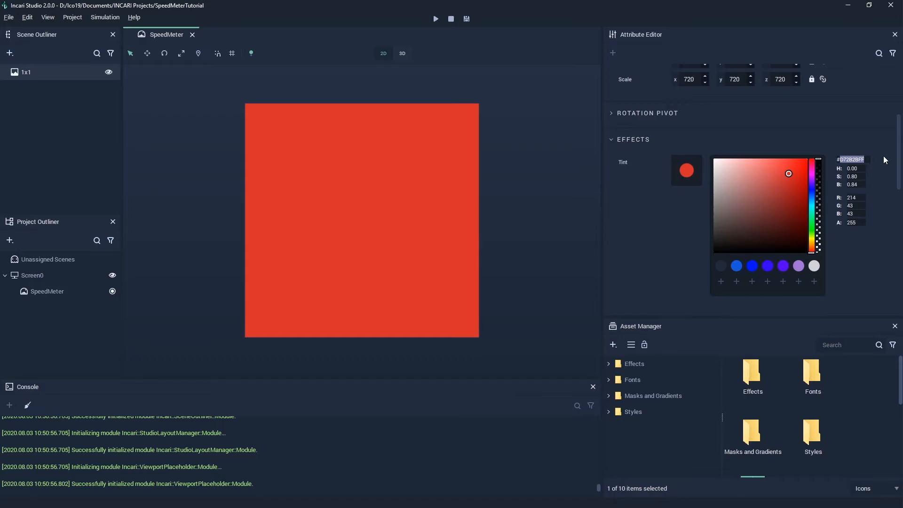
type("020412FF")
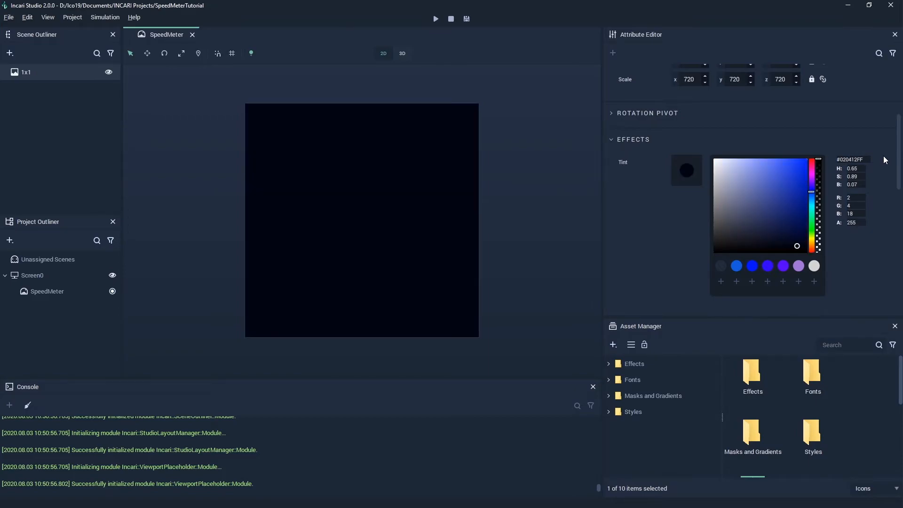
left_click(857, 256)
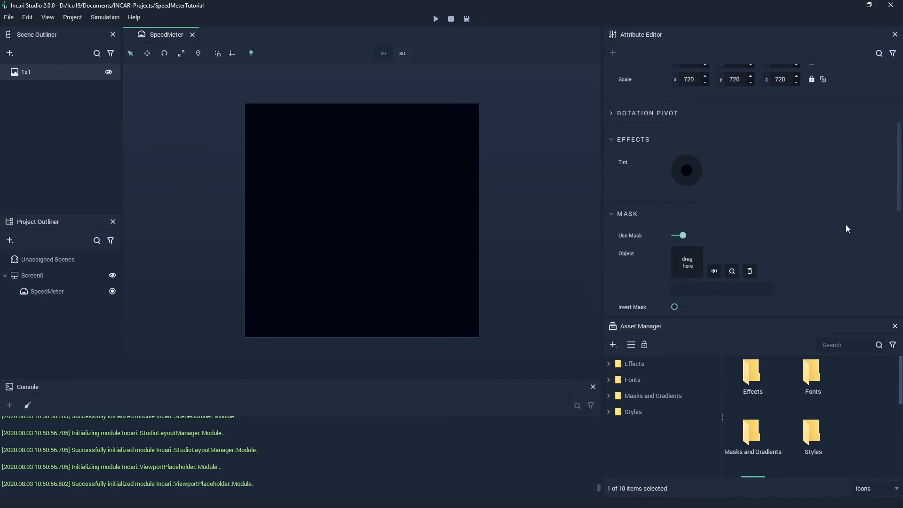
Set the 1x1 sprite's sort index to -1.
scroll(834, 187, "down", 8)
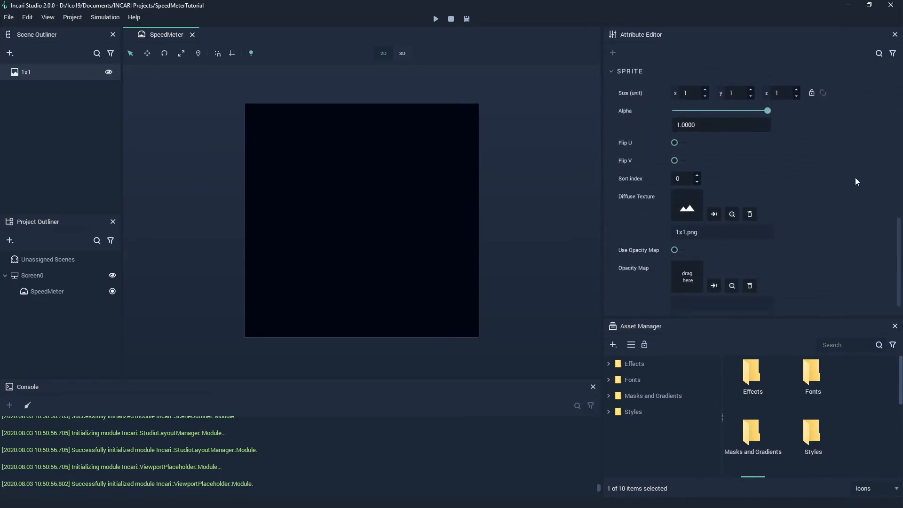
scroll(855, 177, "down", 1)
scroll(639, 168, "up", 1)
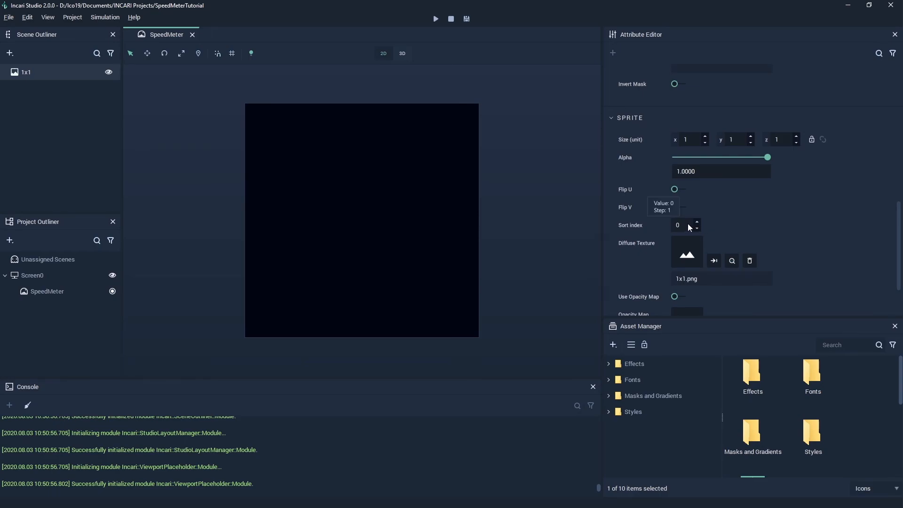
left_click(697, 229)
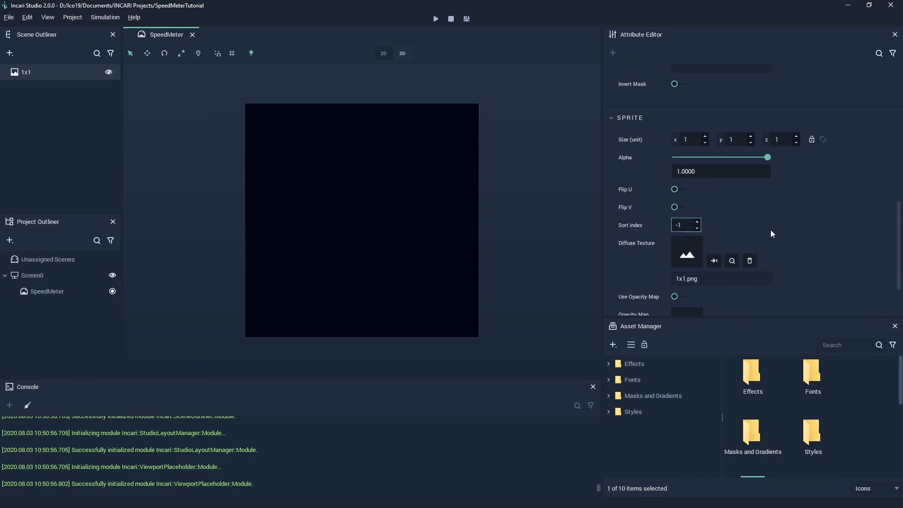